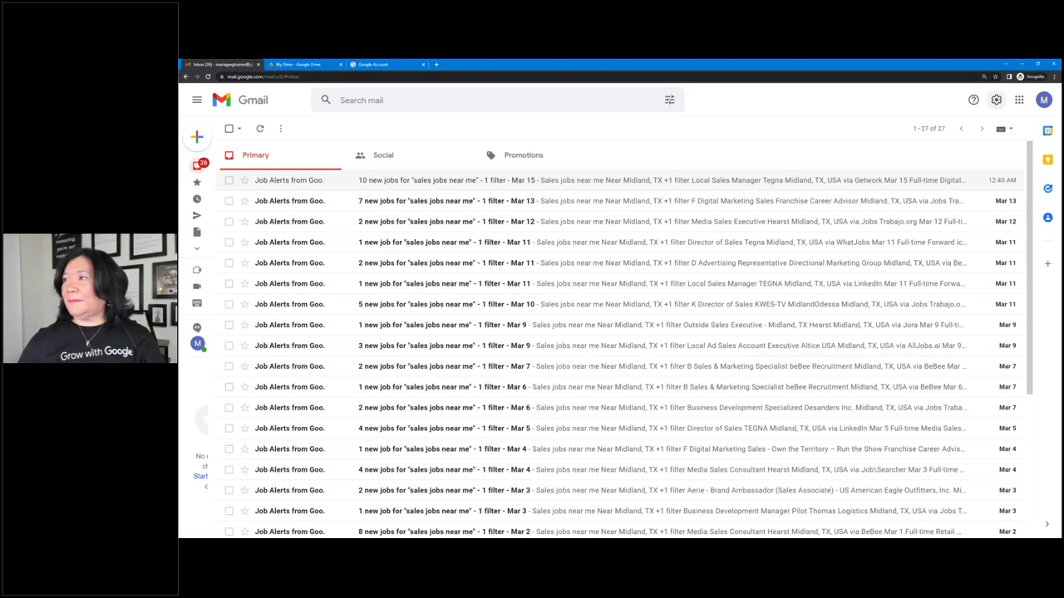
# - Switch to Google Drive and open the Google Docs template gallery for a new document
pyautogui.click(1020, 100)
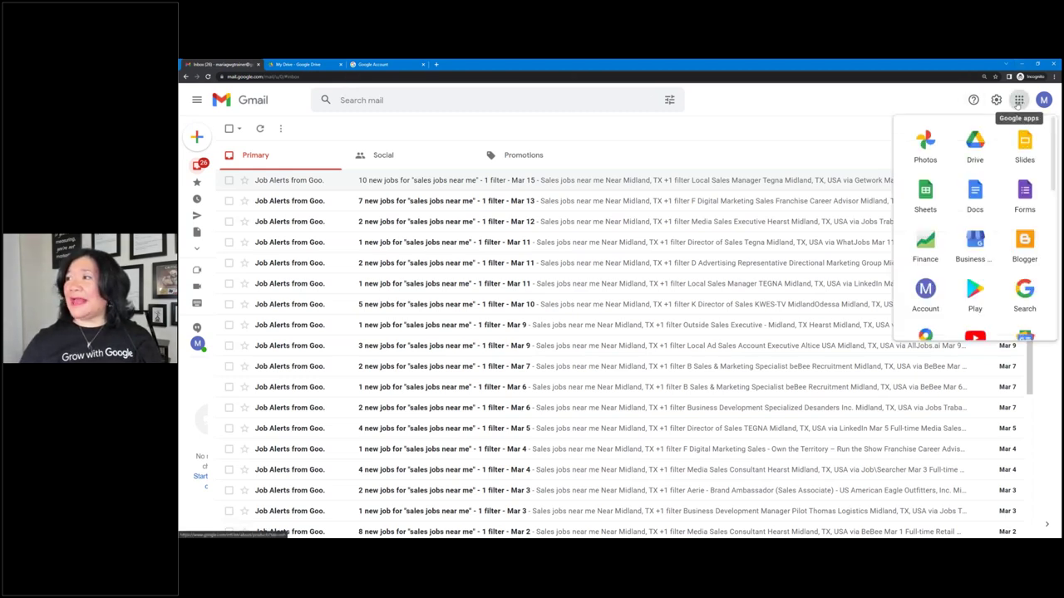
pyautogui.click(972, 145)
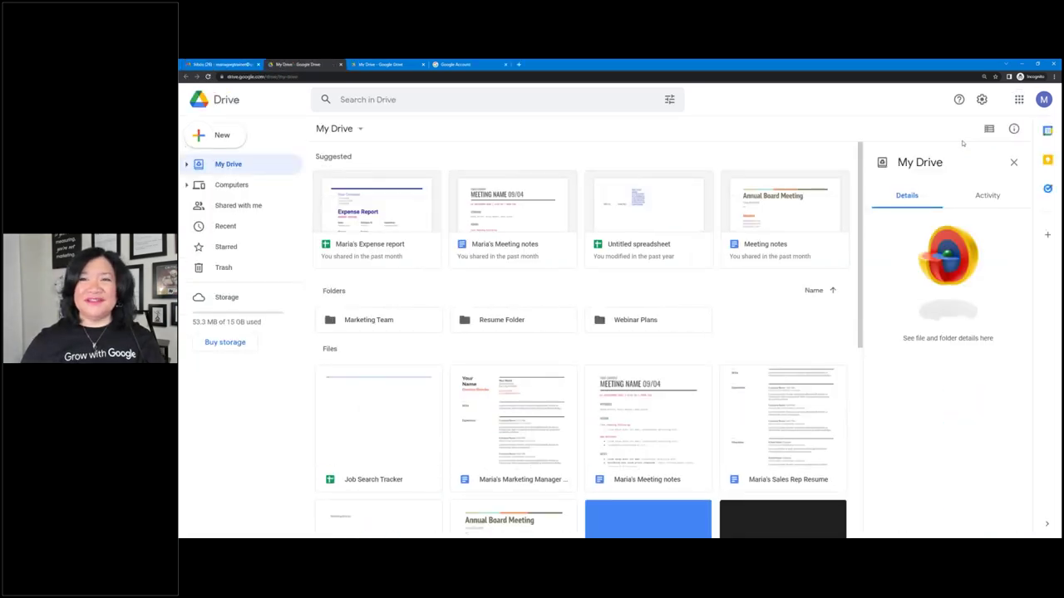
pyautogui.click(210, 139)
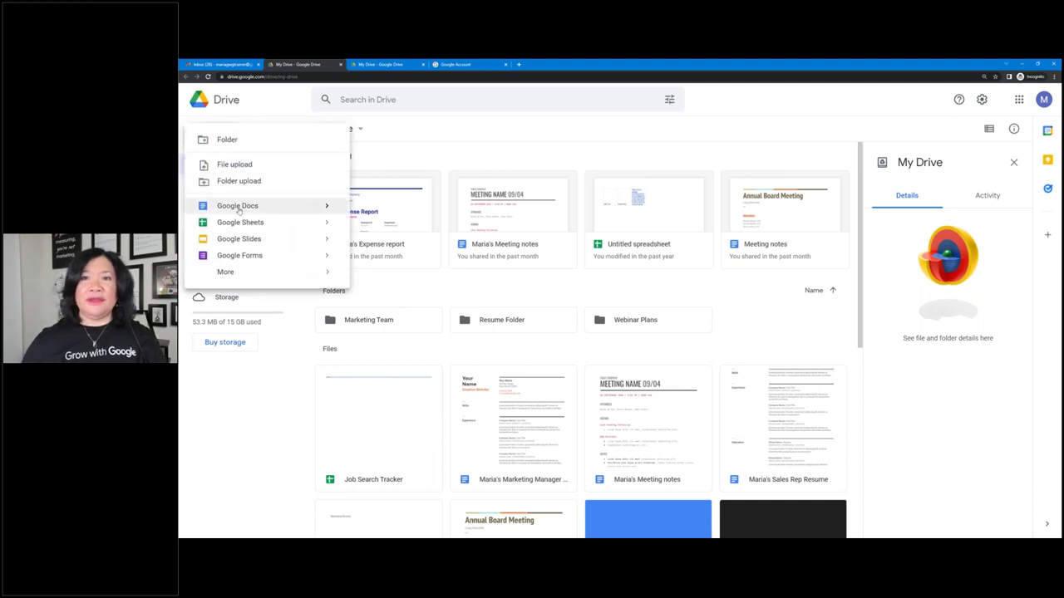
pyautogui.moveTo(327, 210)
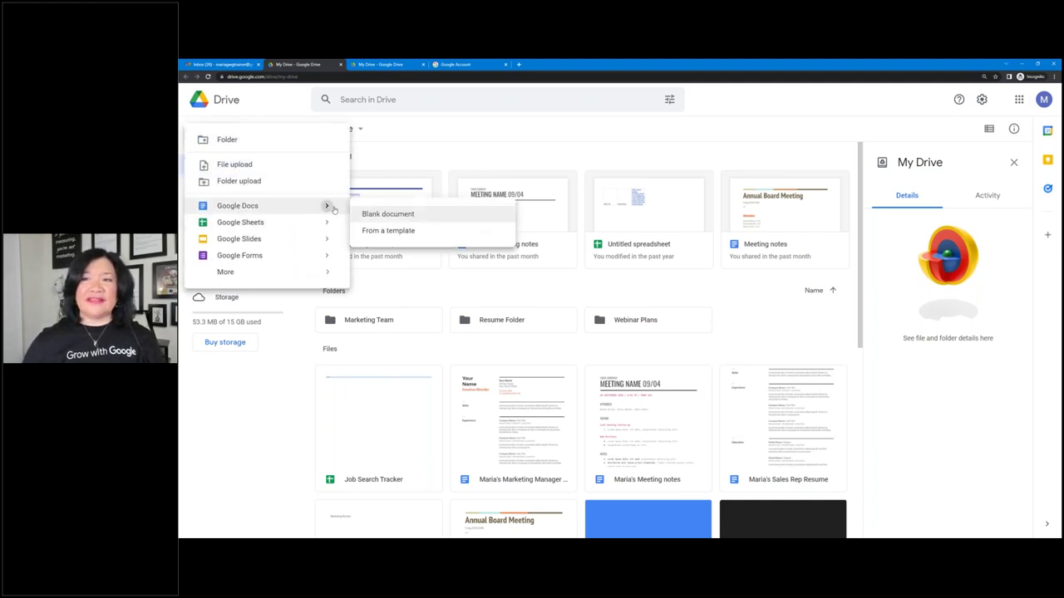
pyautogui.click(376, 232)
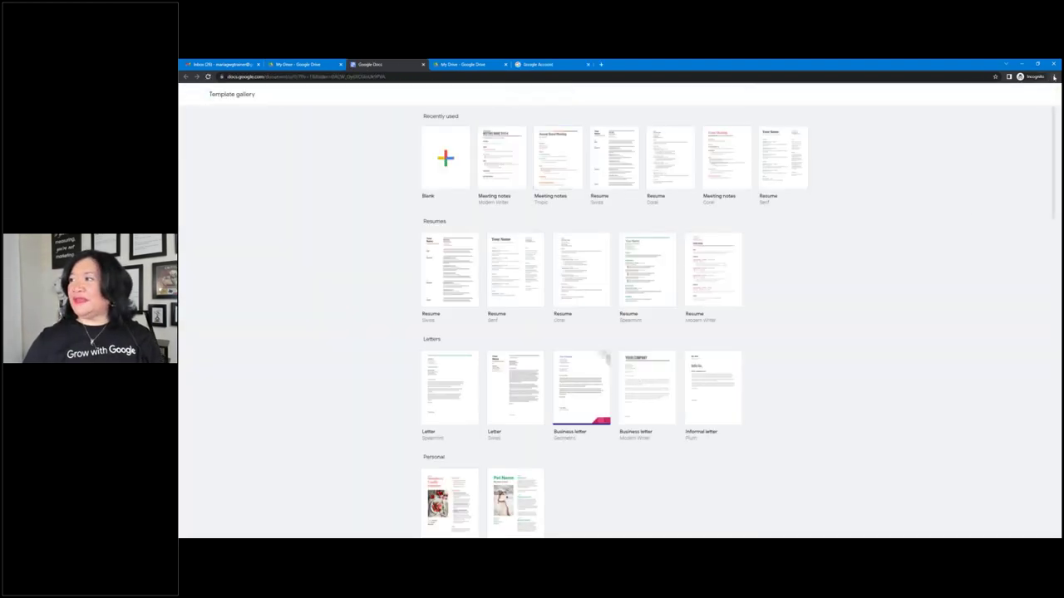
# - Enlarge the browser zoom of the template gallery and close the duplicate My Drive tab
pyautogui.click(1053, 77)
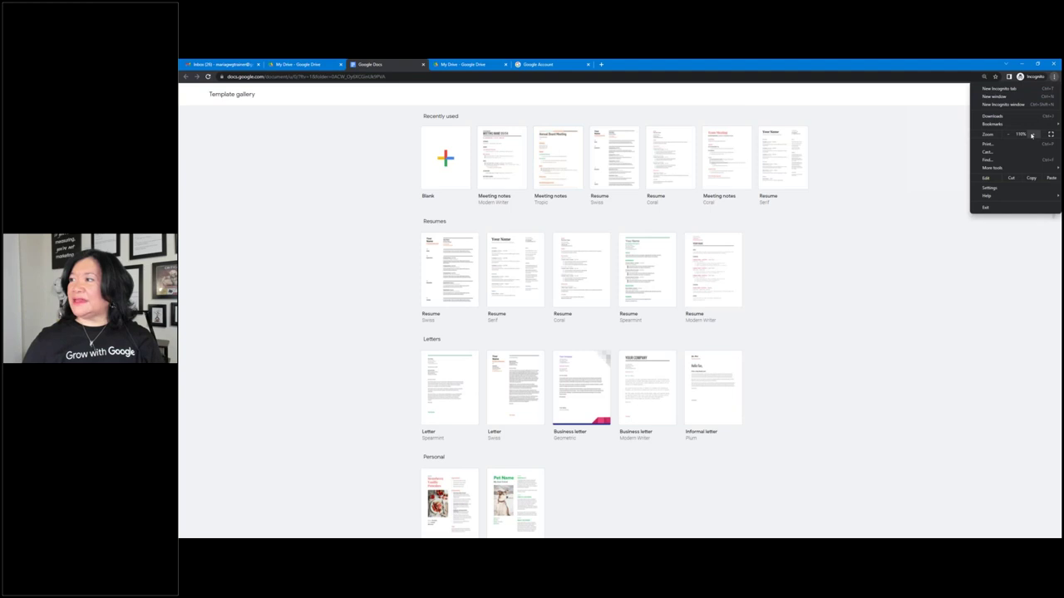
pyautogui.click(1031, 135)
pyautogui.click(1032, 135)
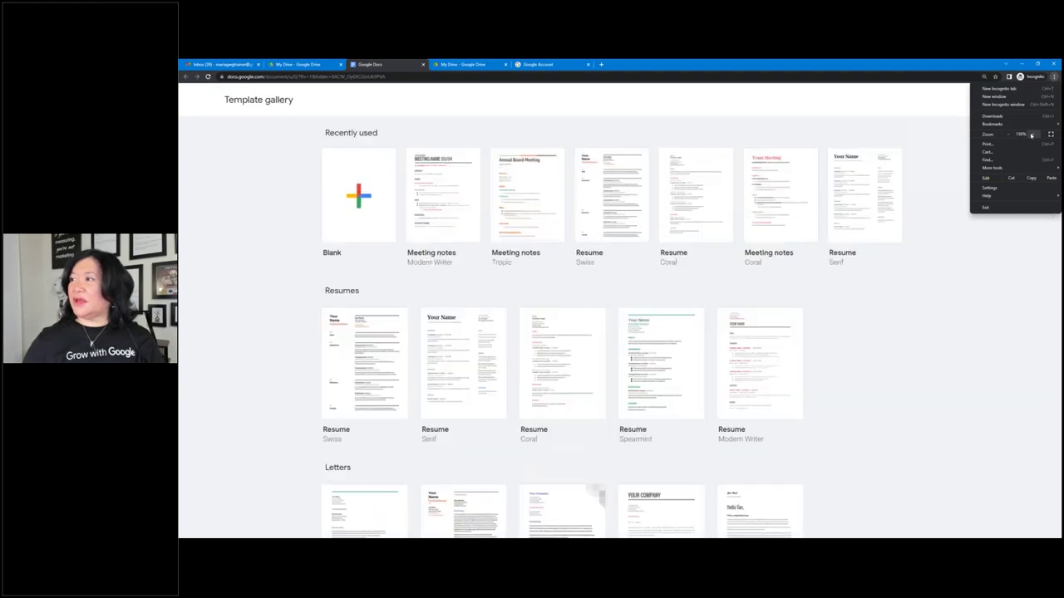
pyautogui.click(506, 65)
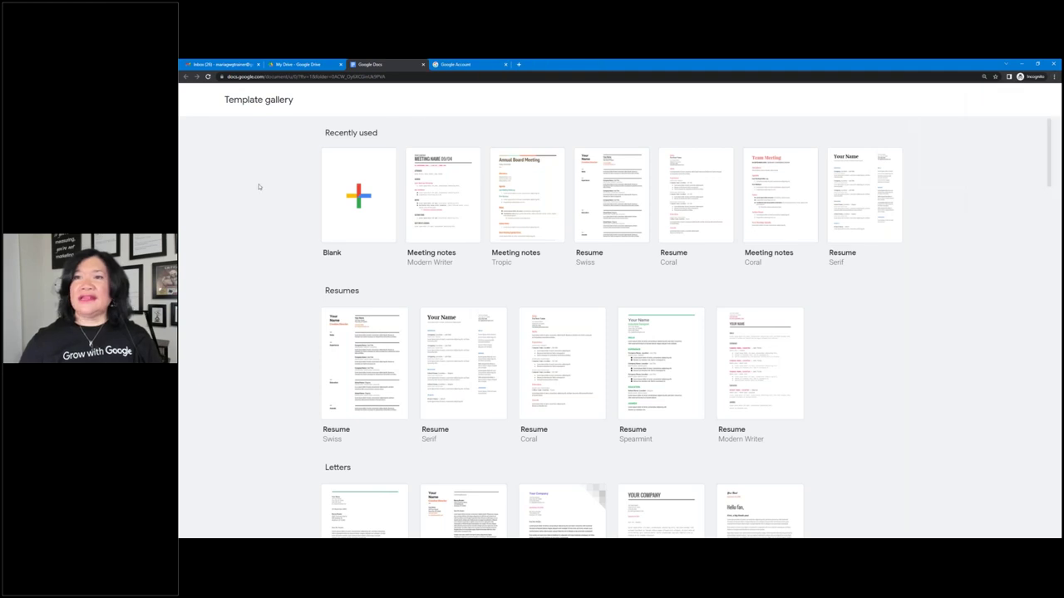
# - Look over the template categories and create a document from the Swiss resume template
pyautogui.scroll(-3, 275, 184)
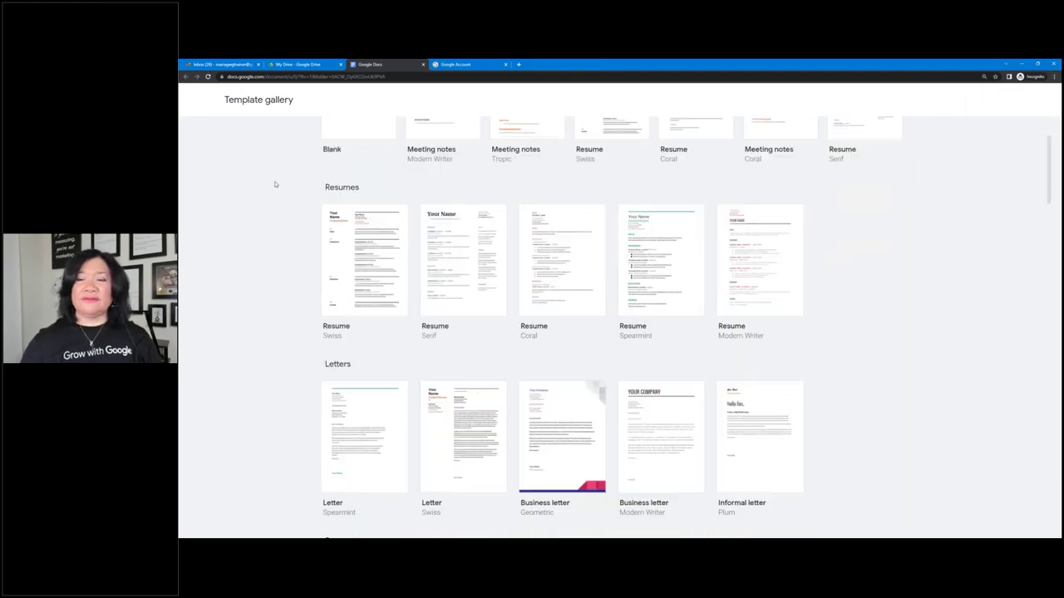
pyautogui.scroll(-5, 275, 184)
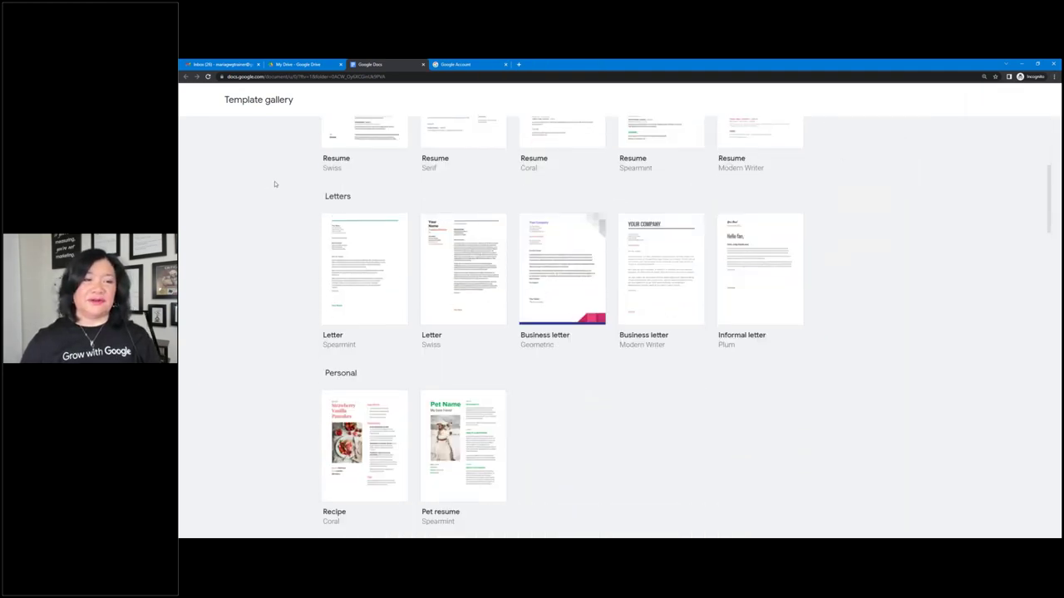
pyautogui.scroll(-3, 274, 184)
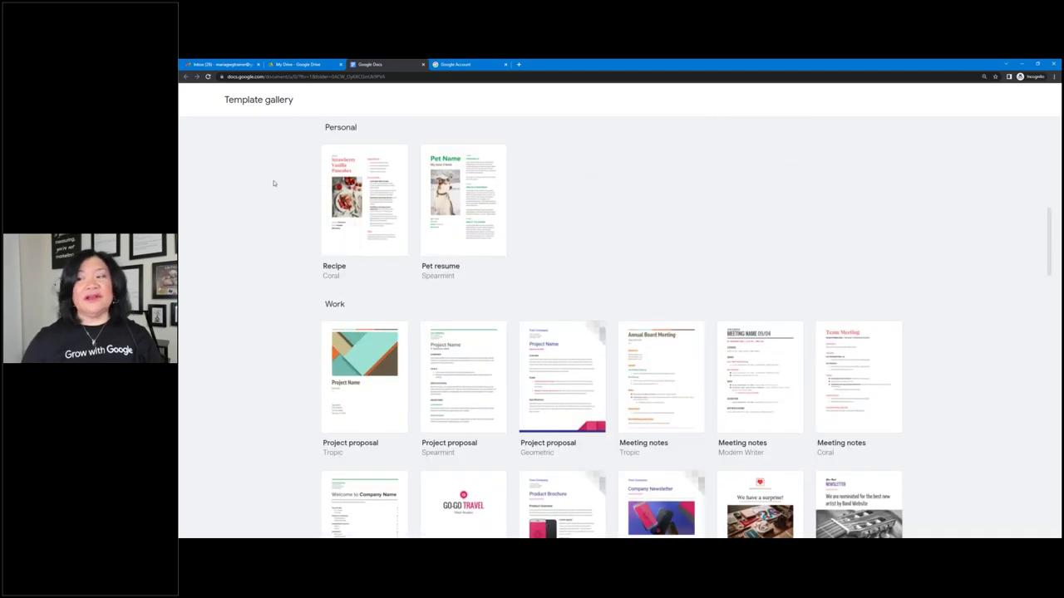
pyautogui.scroll(-1, 272, 184)
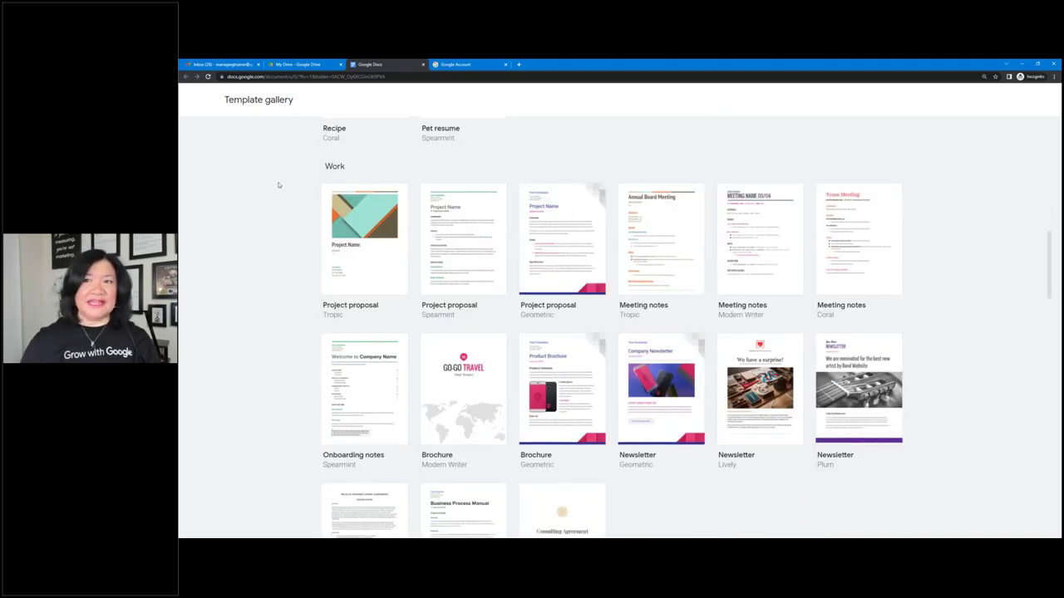
pyautogui.scroll(6, 277, 183)
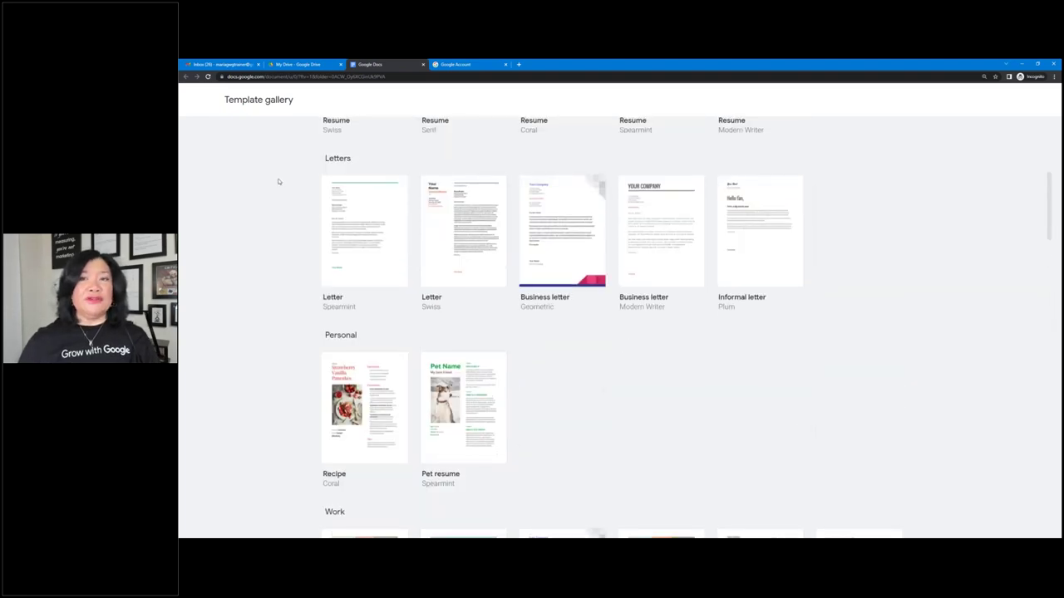
pyautogui.scroll(4, 274, 183)
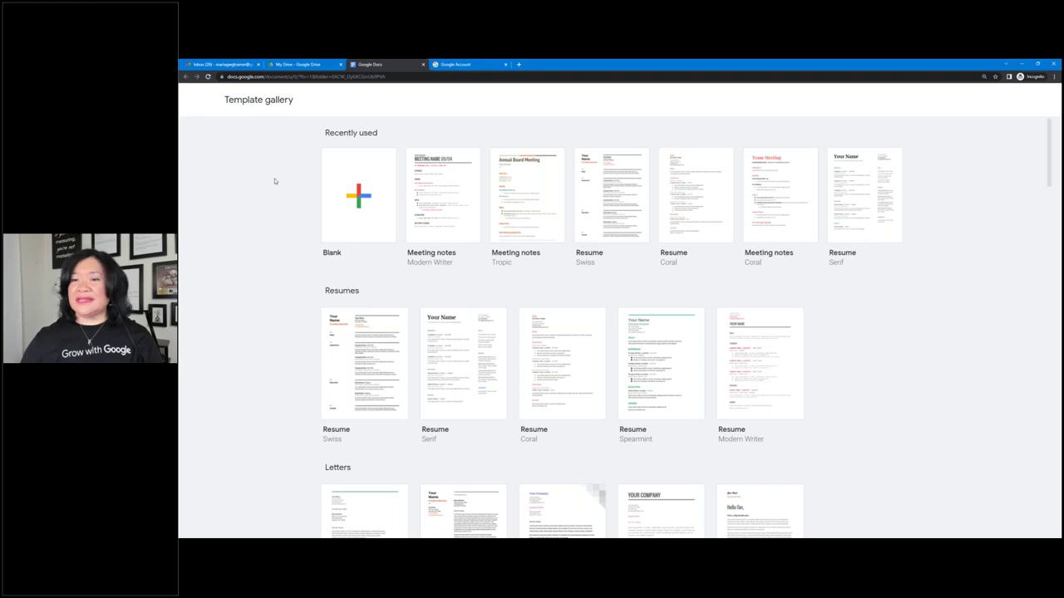
pyautogui.scroll(-2, 274, 179)
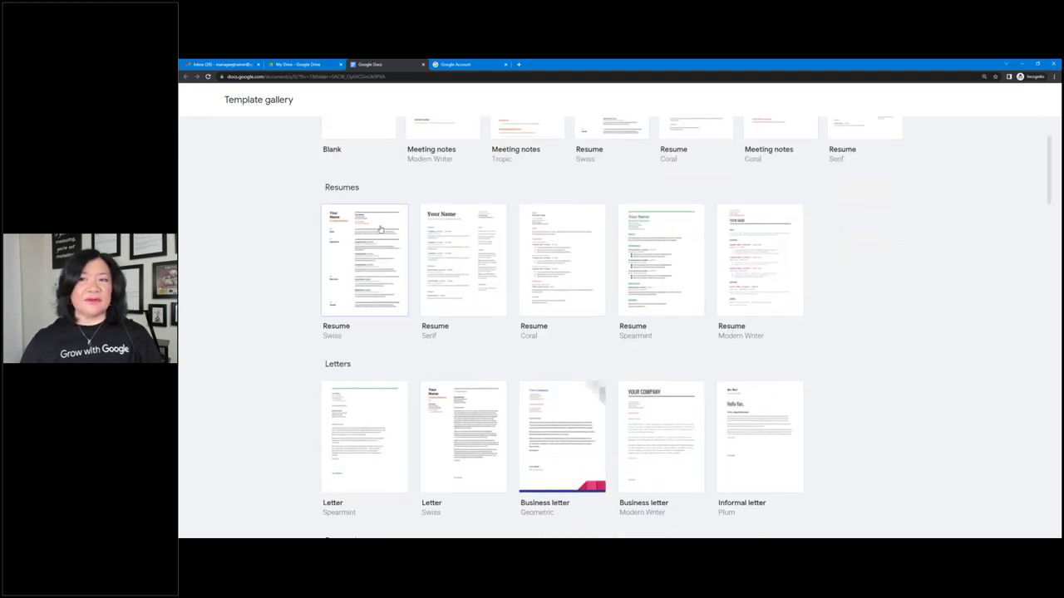
pyautogui.click(624, 316)
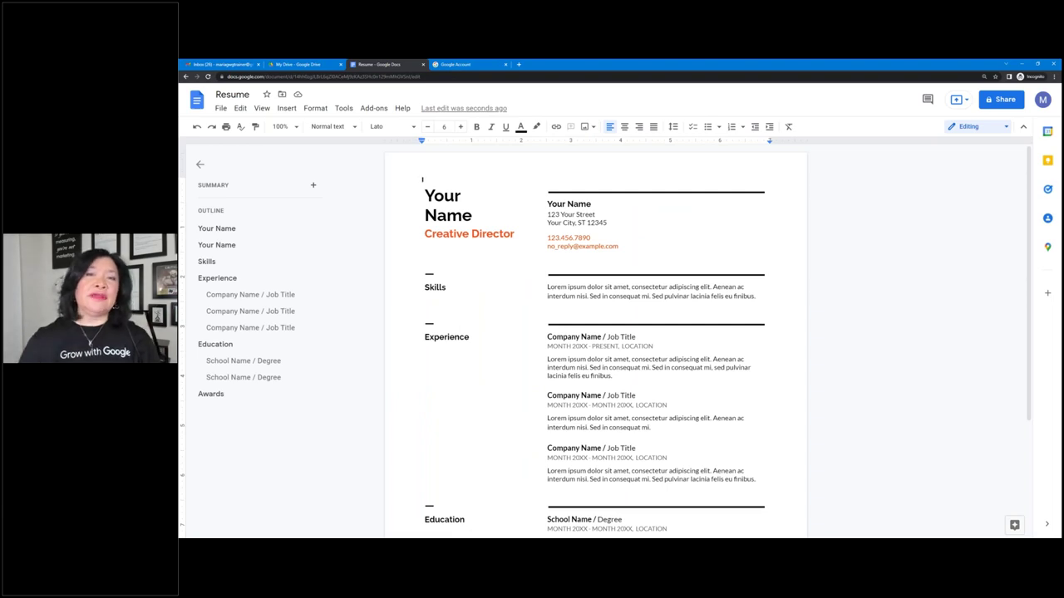
# - Rename the document to the owner's first name in possessive form followed by "Basic Resume"
pyautogui.click(233, 94)
pyautogui.doubleClick(234, 94)
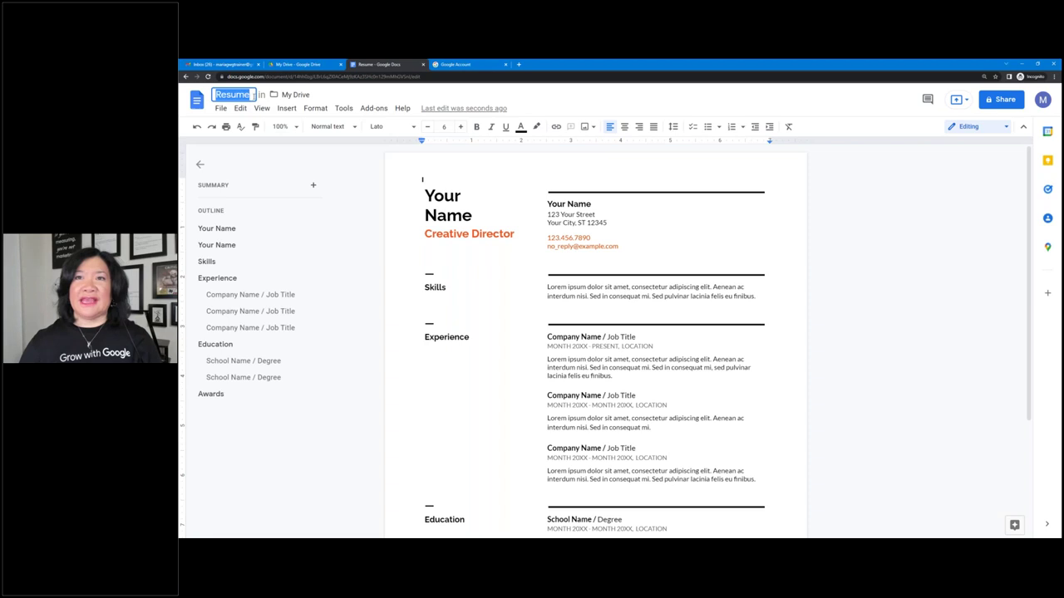
pyautogui.write("Maria's Basic Resume")
pyautogui.press('Return')
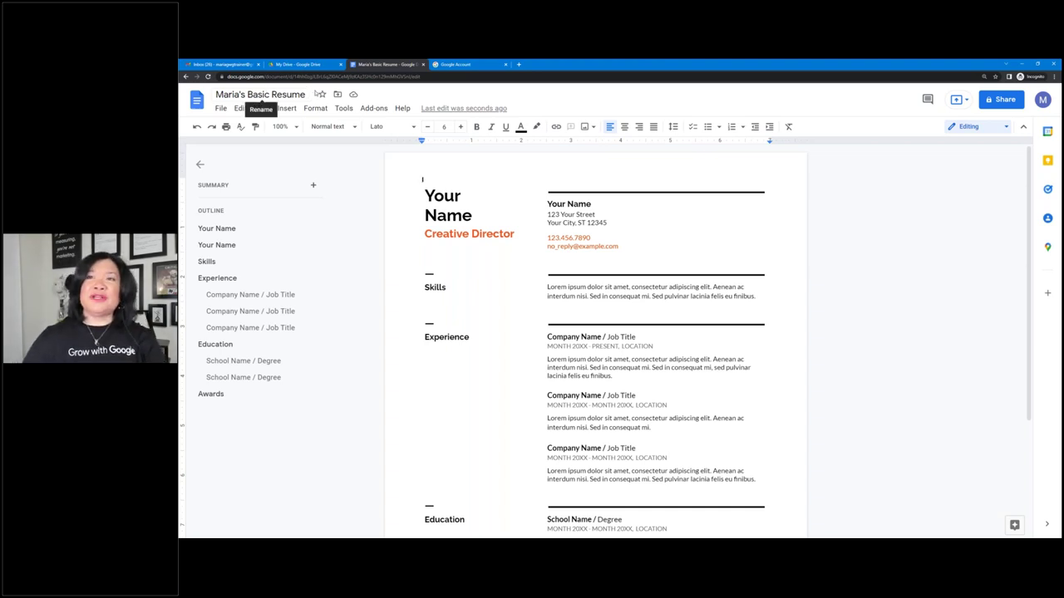
# - Star the resume document and move it from My Drive into Resume Folder
pyautogui.click(309, 65)
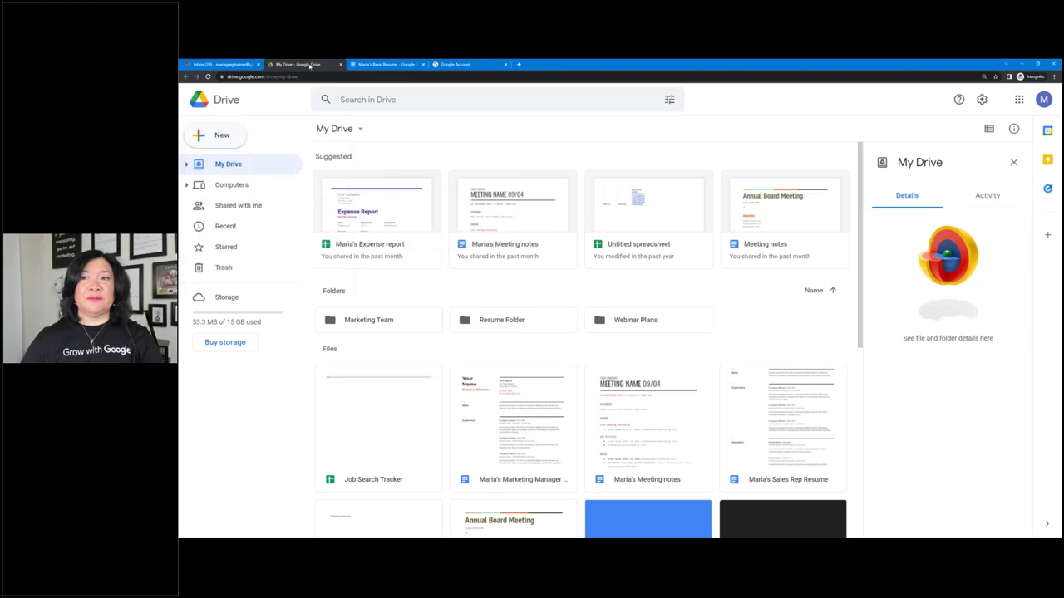
pyautogui.click(363, 65)
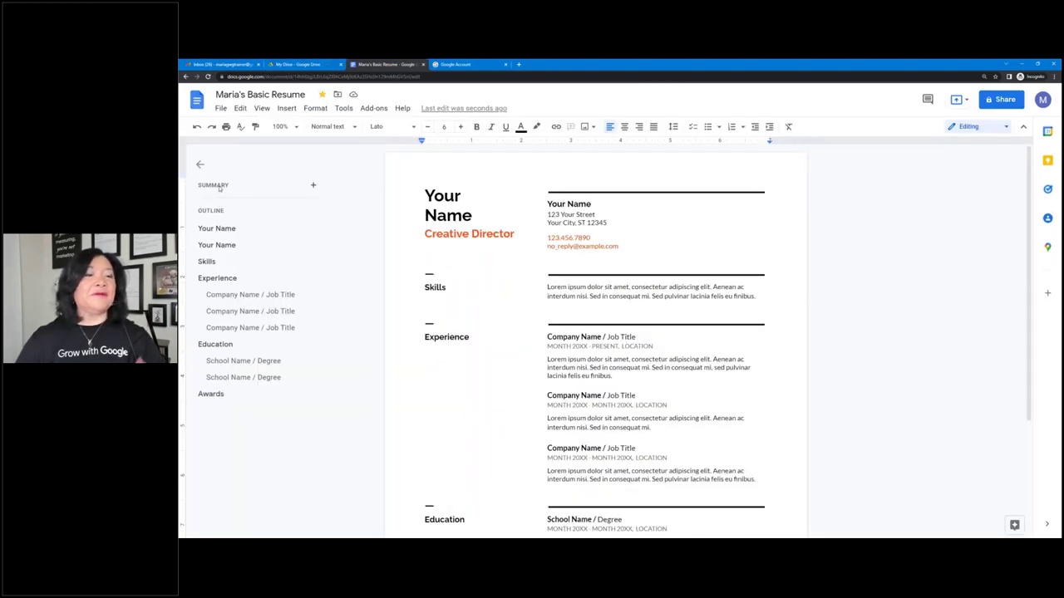
pyautogui.click(338, 94)
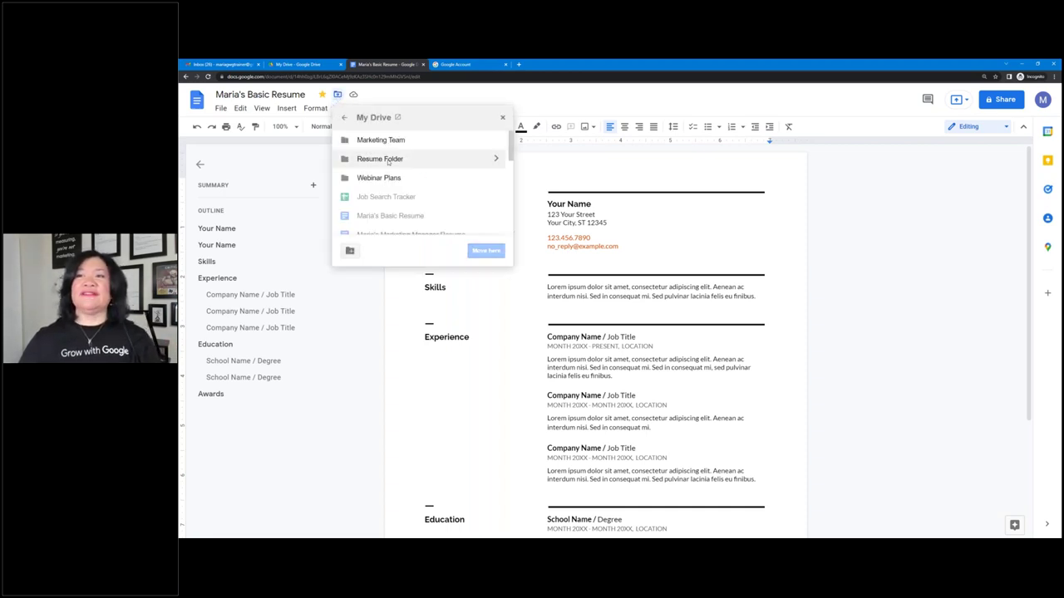
pyautogui.click(495, 159)
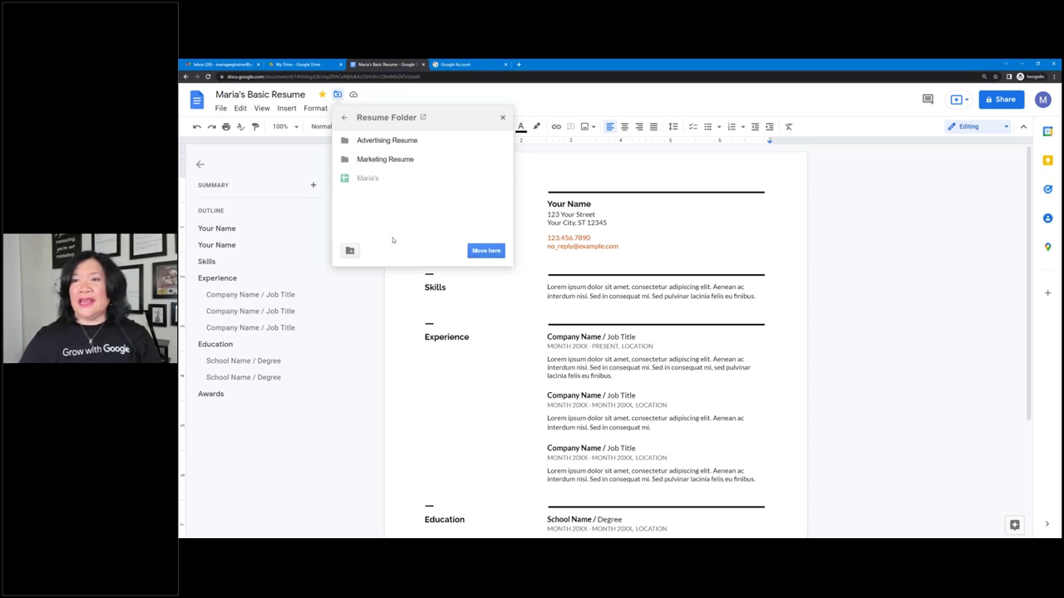
pyautogui.click(483, 251)
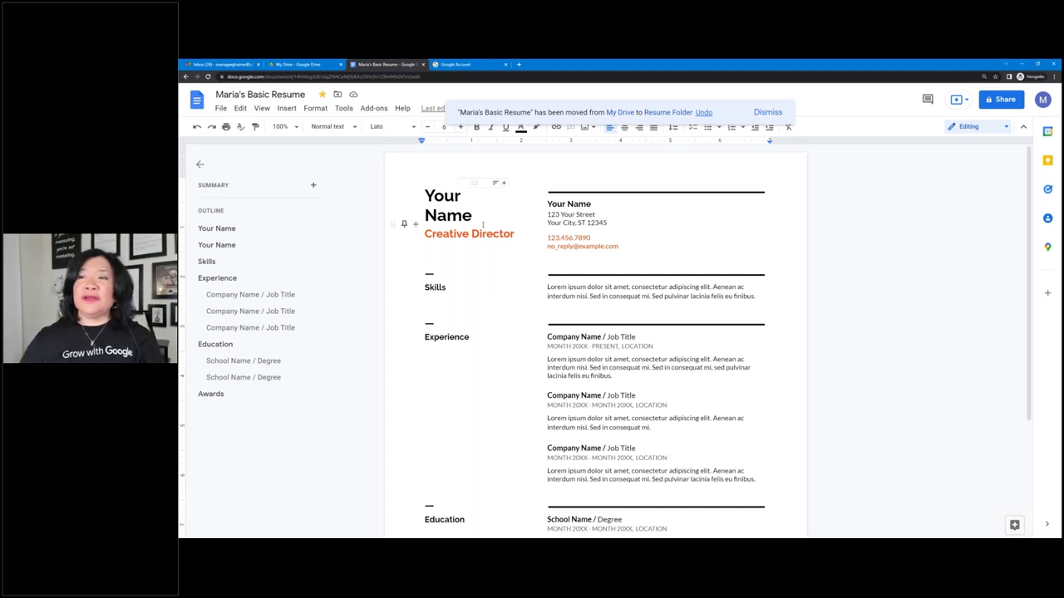
# - Delete the placeholder phone number from the contact details and colour the "Creative Director" subtitle blue
pyautogui.moveTo(630, 246); pyautogui.dragTo(515, 233)
pyautogui.click(516, 234)
pyautogui.moveTo(599, 237); pyautogui.dragTo(423, 235)
pyautogui.press('BackSpace')
pyautogui.click(521, 127)
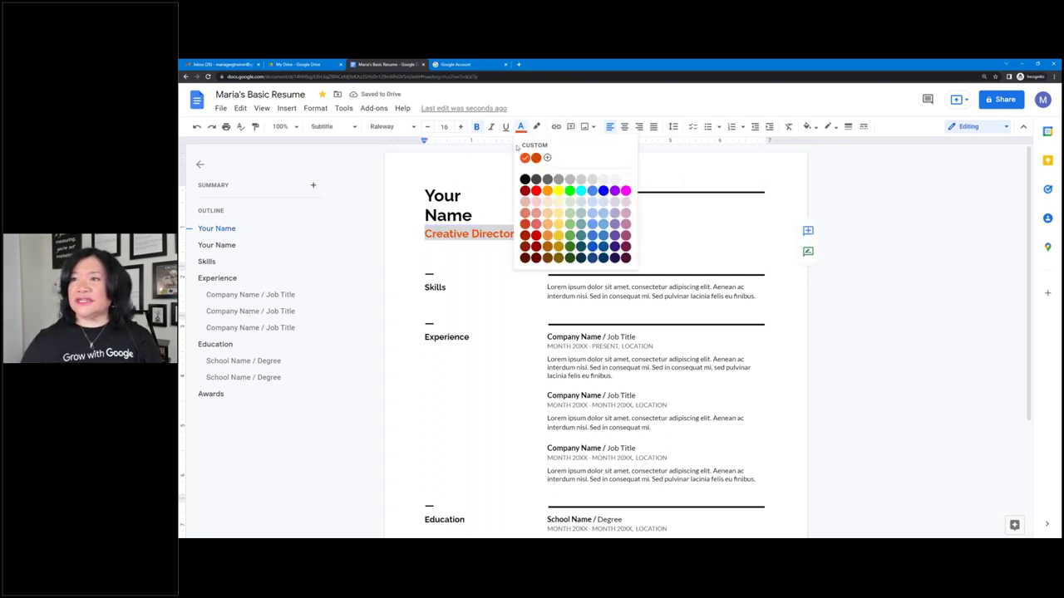
pyautogui.click(604, 191)
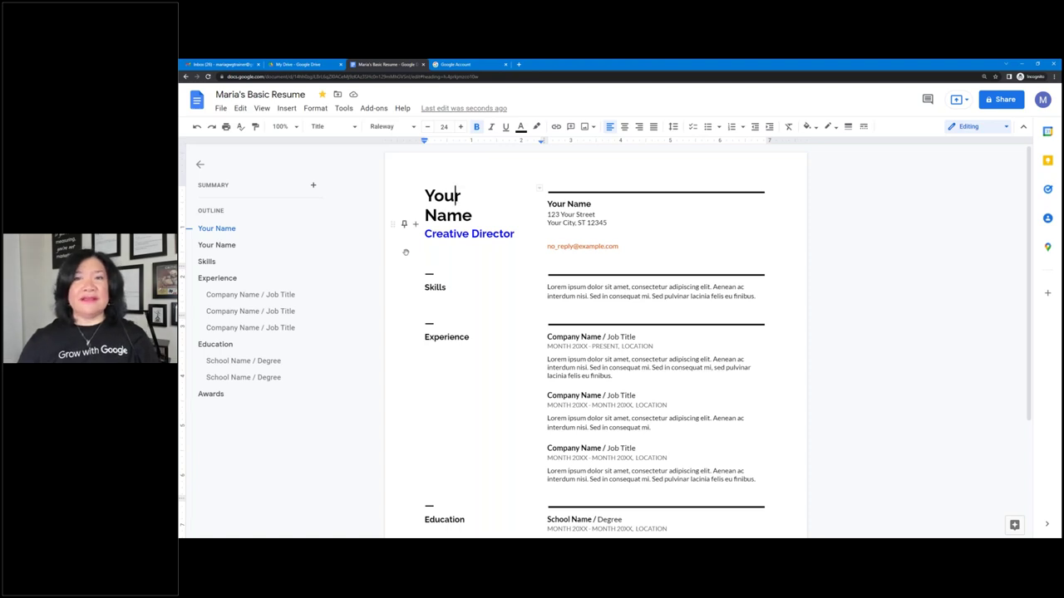
# - Make a copy of the resume in My Drive under the suggested name
pyautogui.click(221, 109)
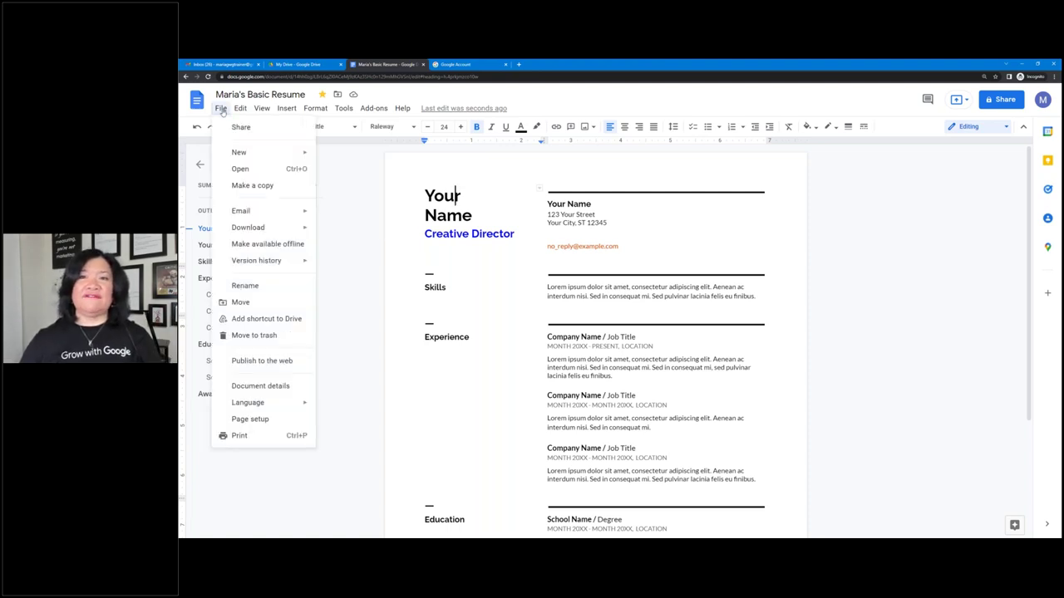
pyautogui.click(247, 186)
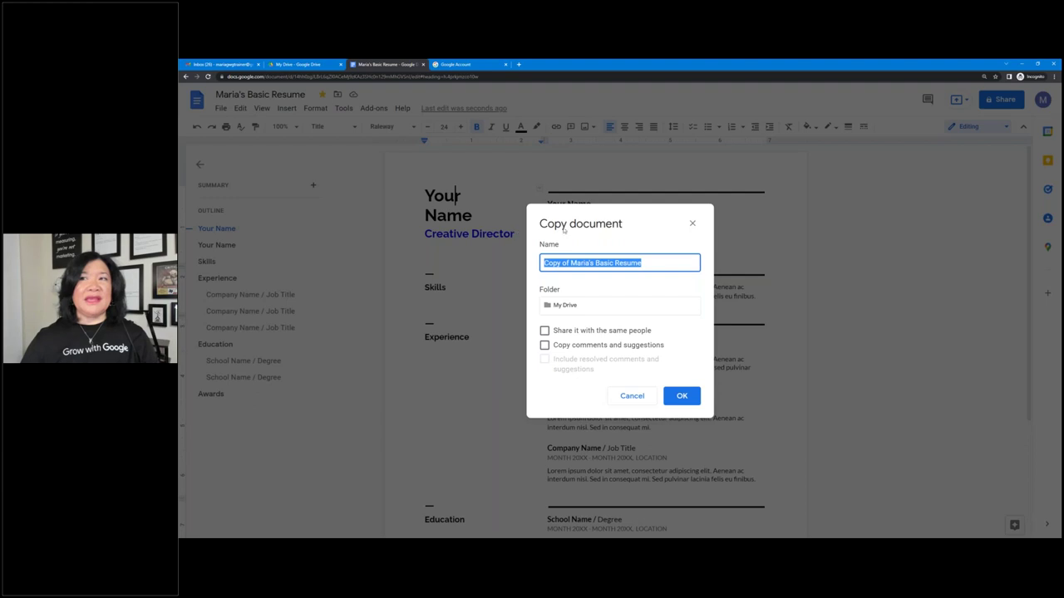
pyautogui.click(676, 395)
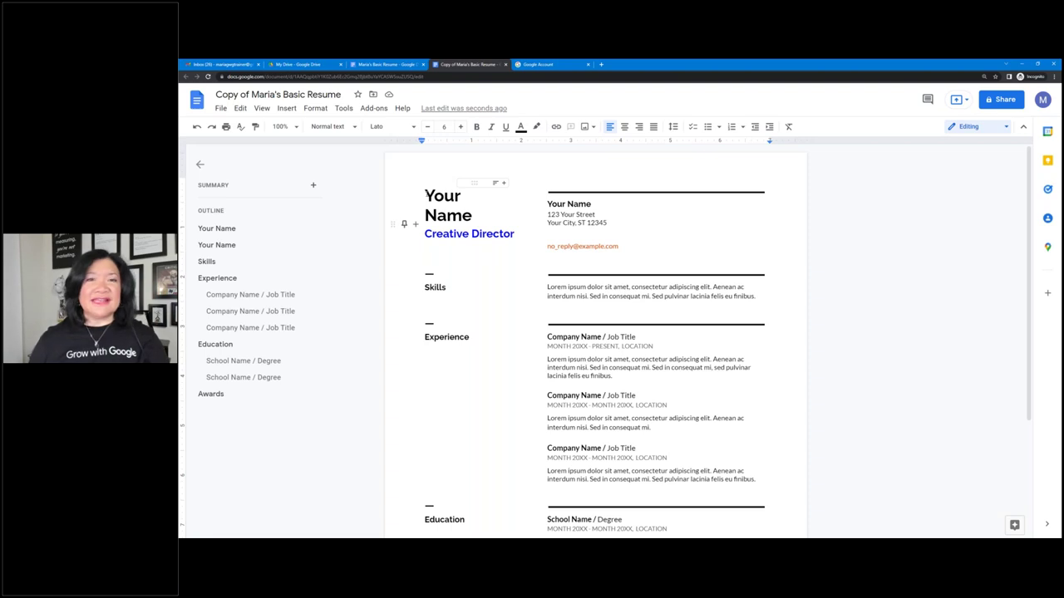
# - Share the copied resume with anyone who has the link, with the Viewer role
pyautogui.click(1004, 99)
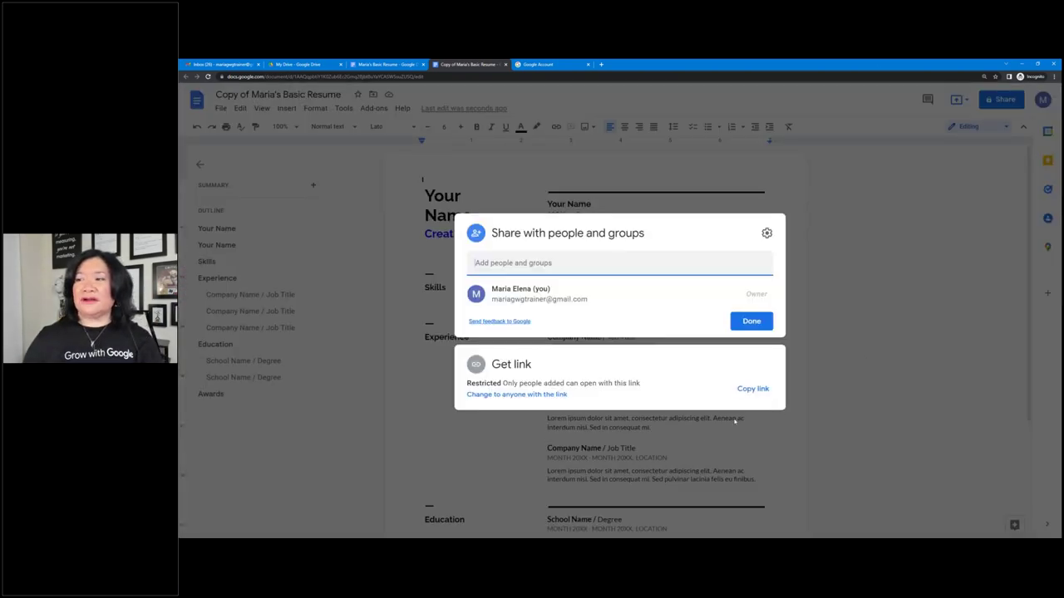
pyautogui.click(531, 394)
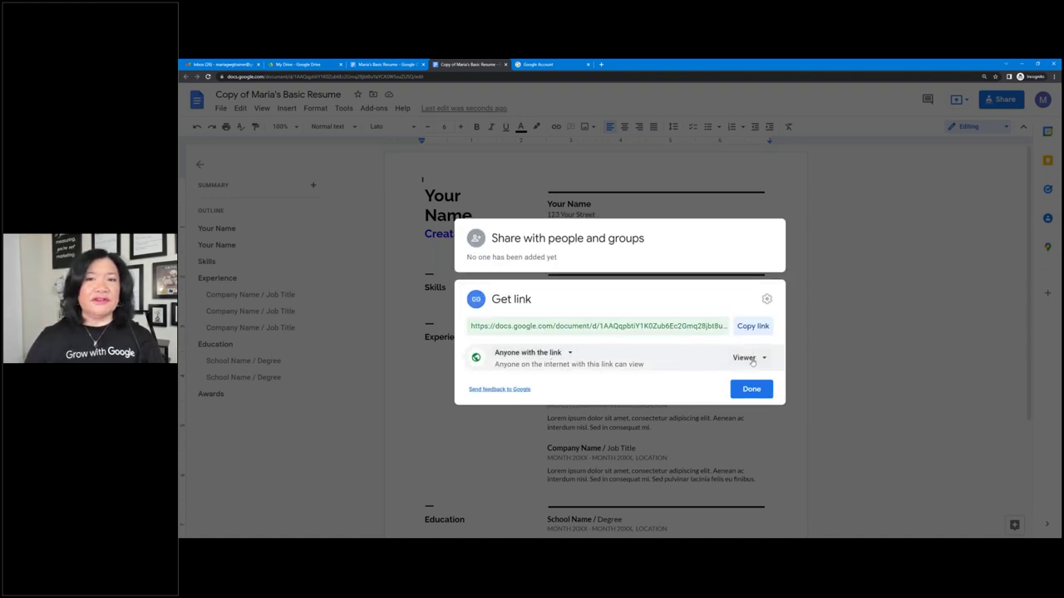
pyautogui.click(749, 358)
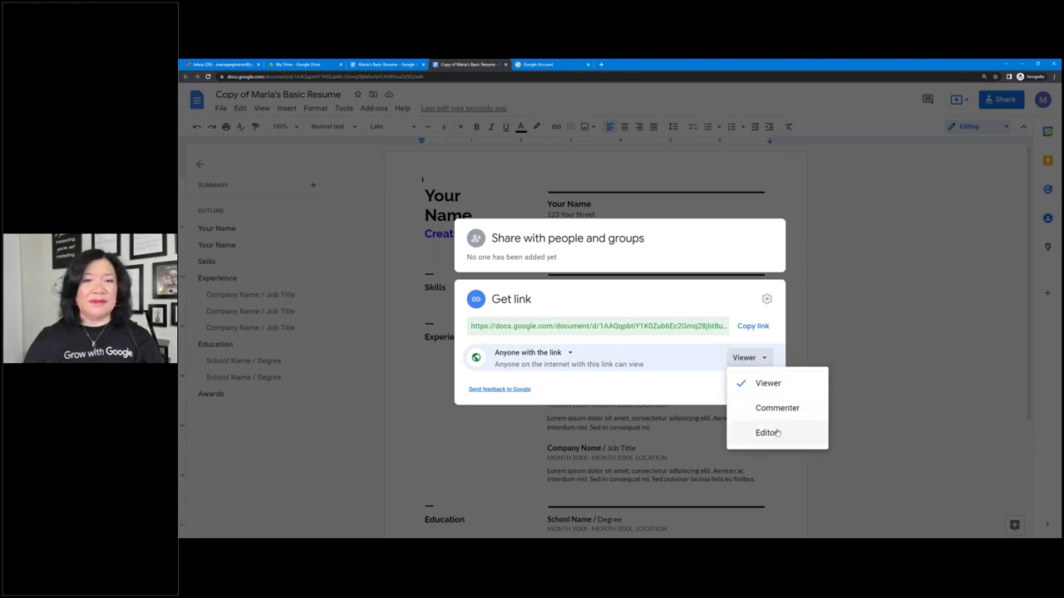
pyautogui.click(719, 308)
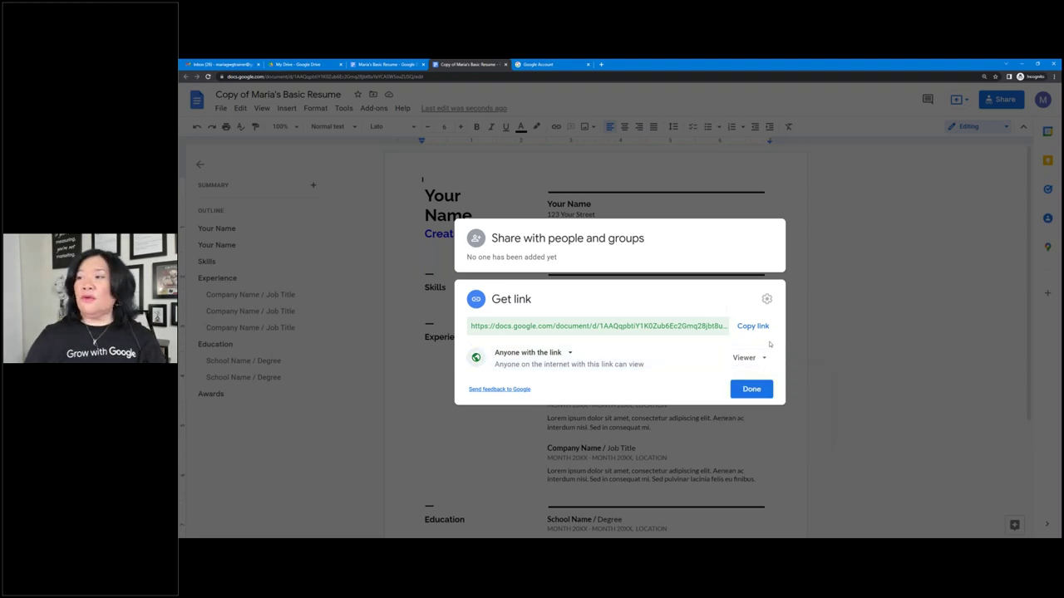
pyautogui.click(771, 389)
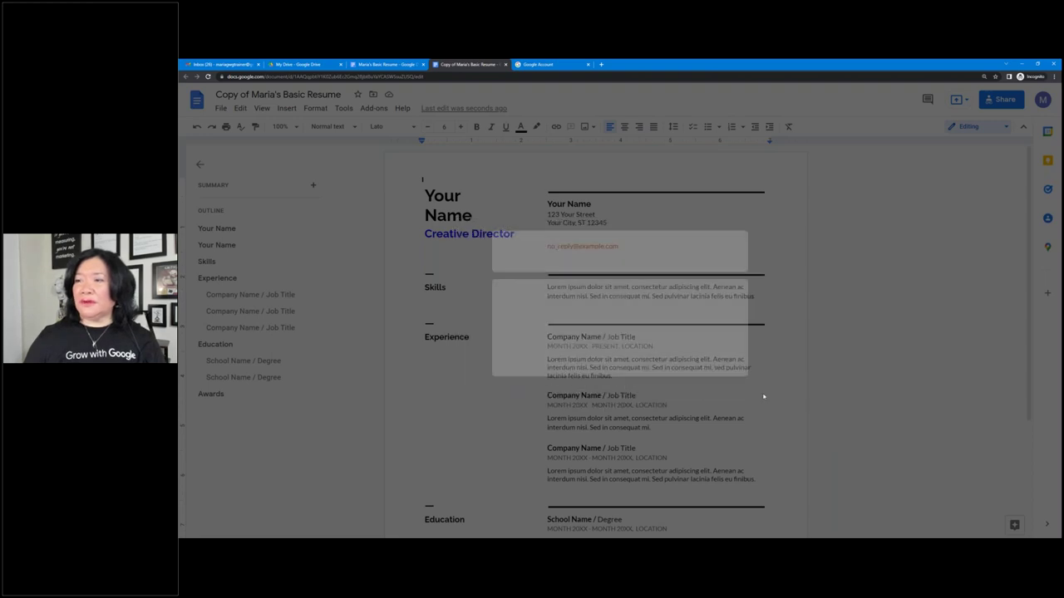
# - Open the list of download formats for the copied resume
pyautogui.click(221, 108)
pyautogui.moveTo(259, 227)
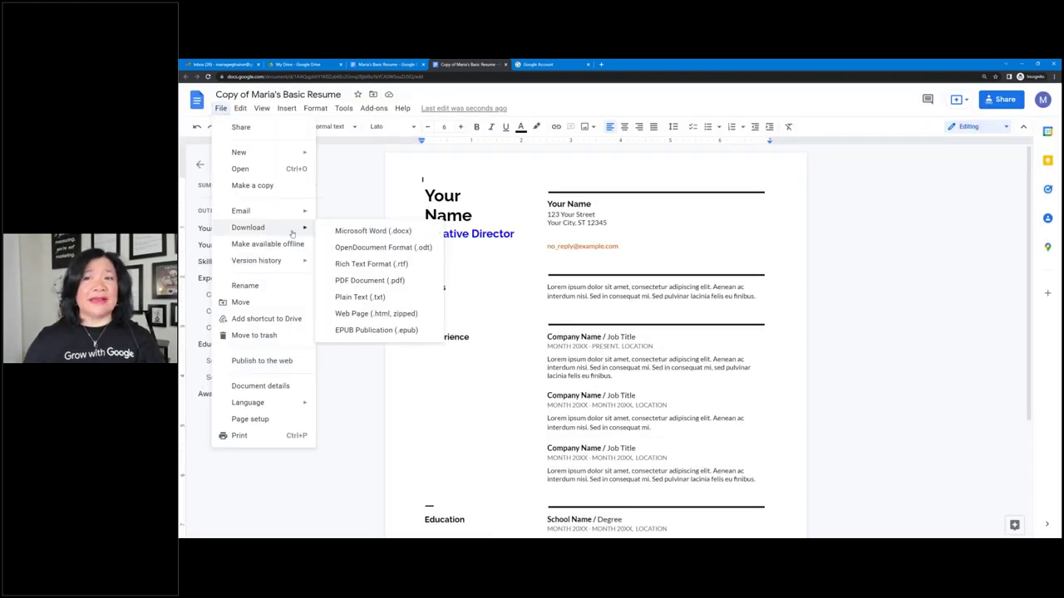